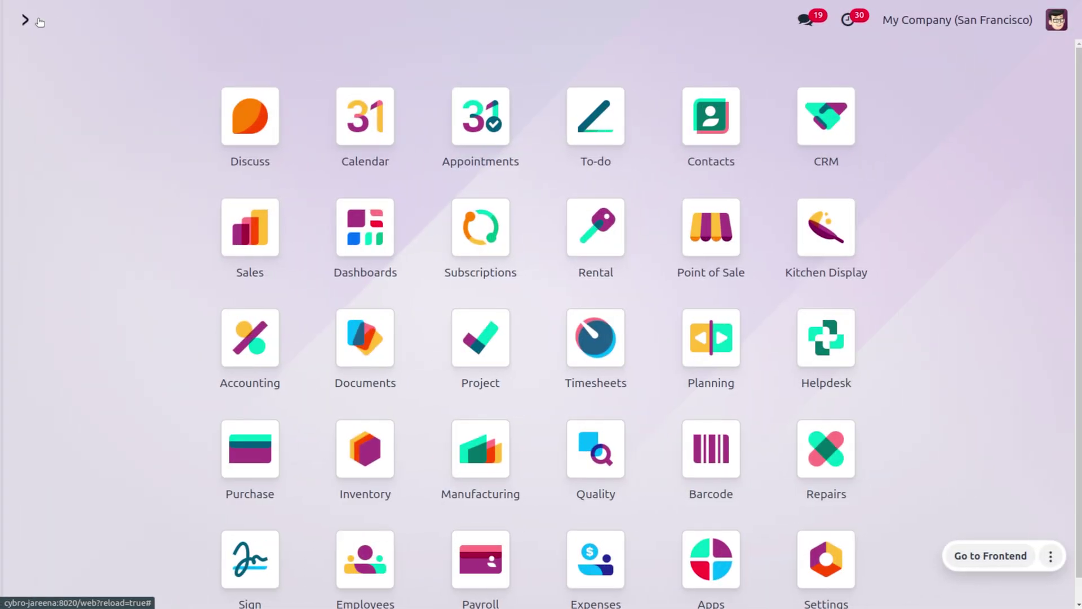
- Open the Sales app with the 'sa' command and create a new blank quotation
type("sa")
key("Return")
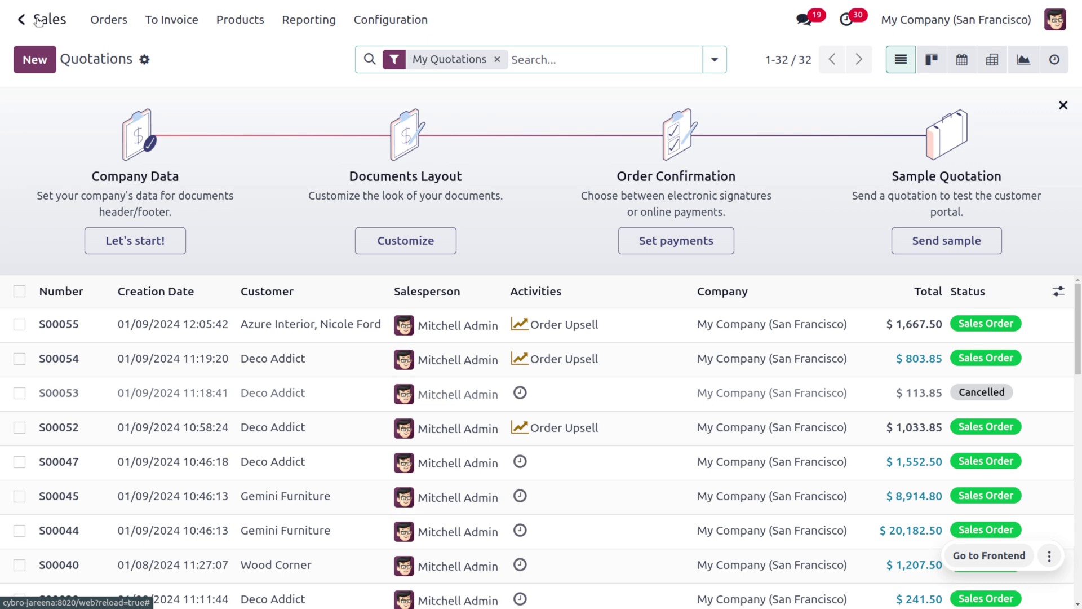
left_click(36, 59)
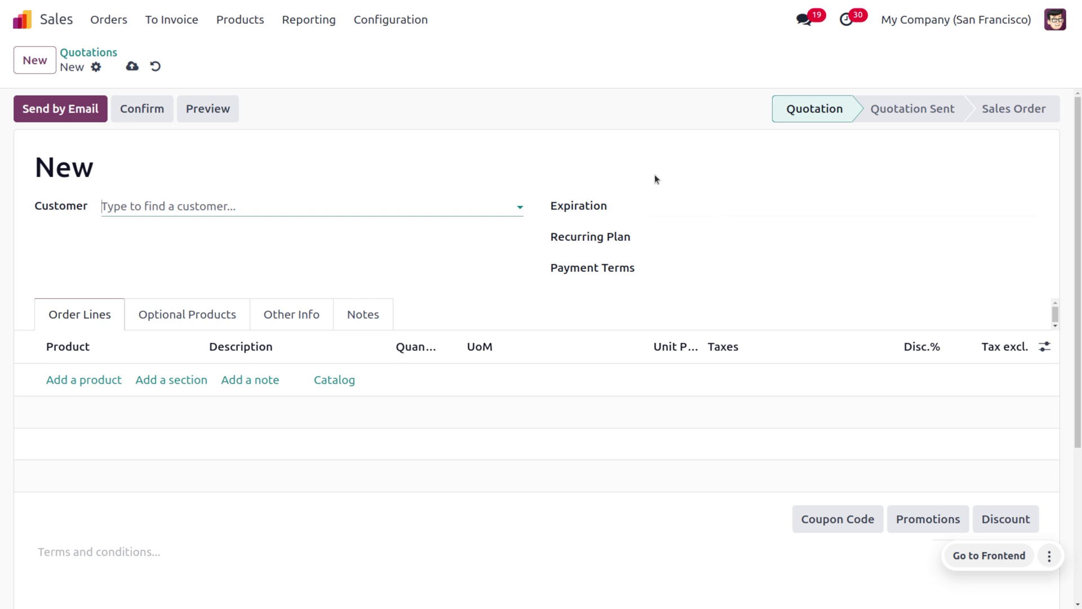
- Change Default Quotation Validity from 0 to 30 days in Sales settings and save
left_click(396, 19)
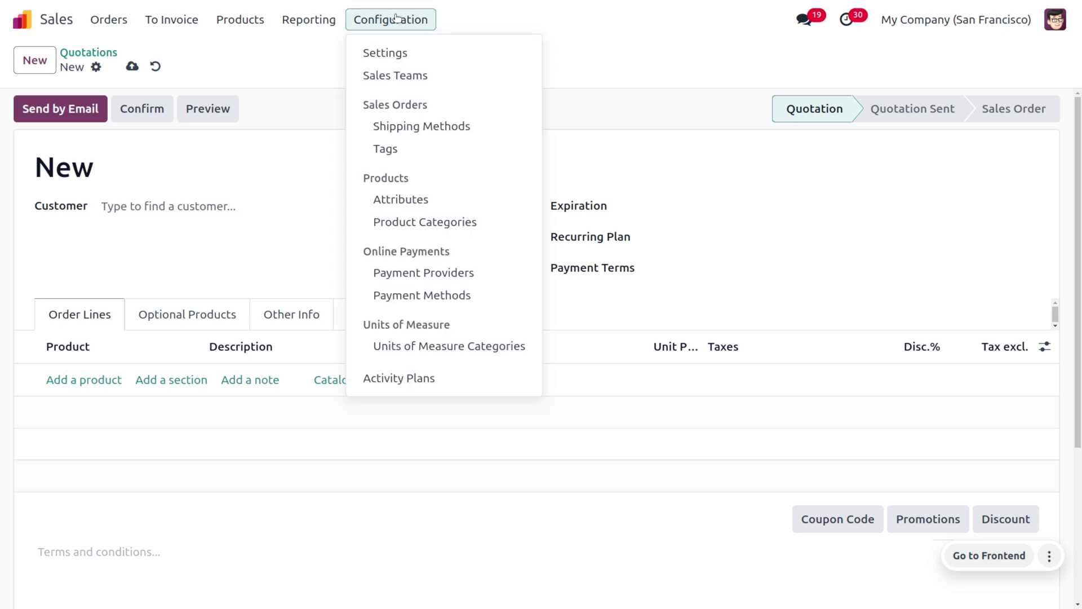
left_click(411, 45)
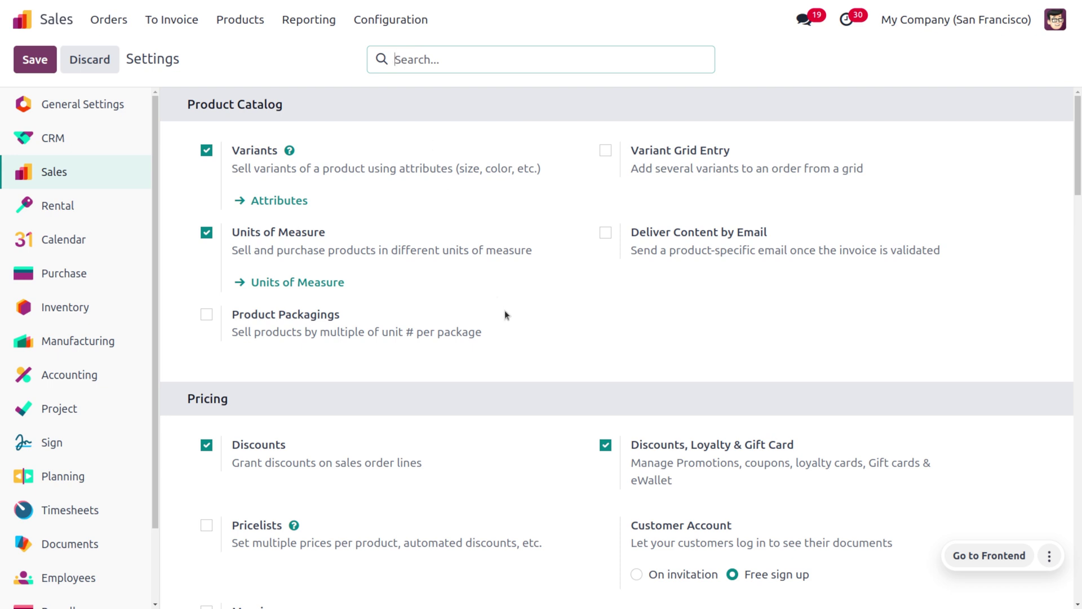
mouse_move(506, 314)
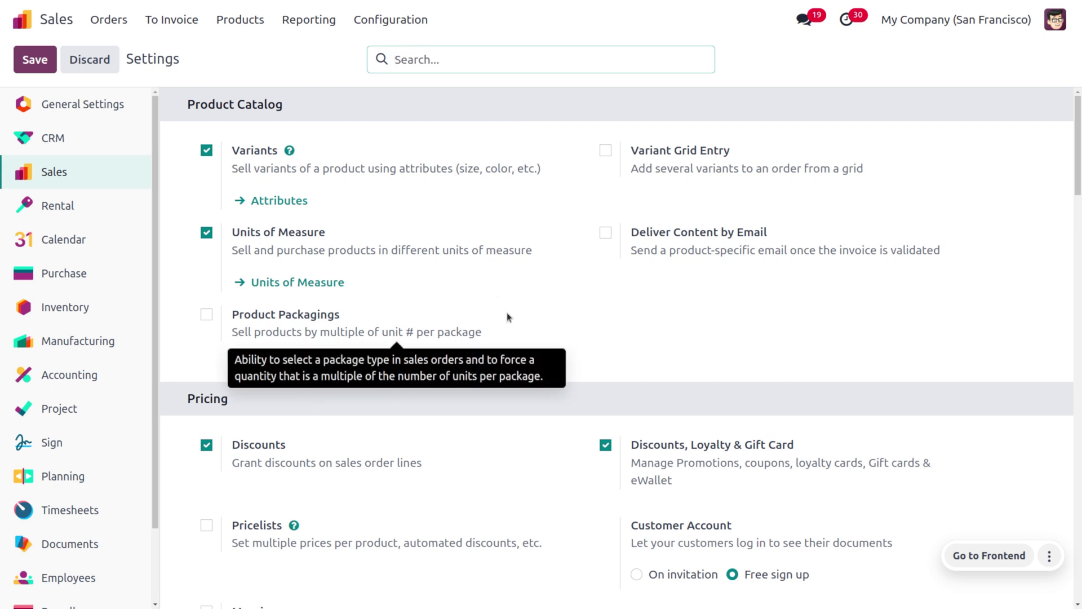
scroll(509, 317, "down", 7)
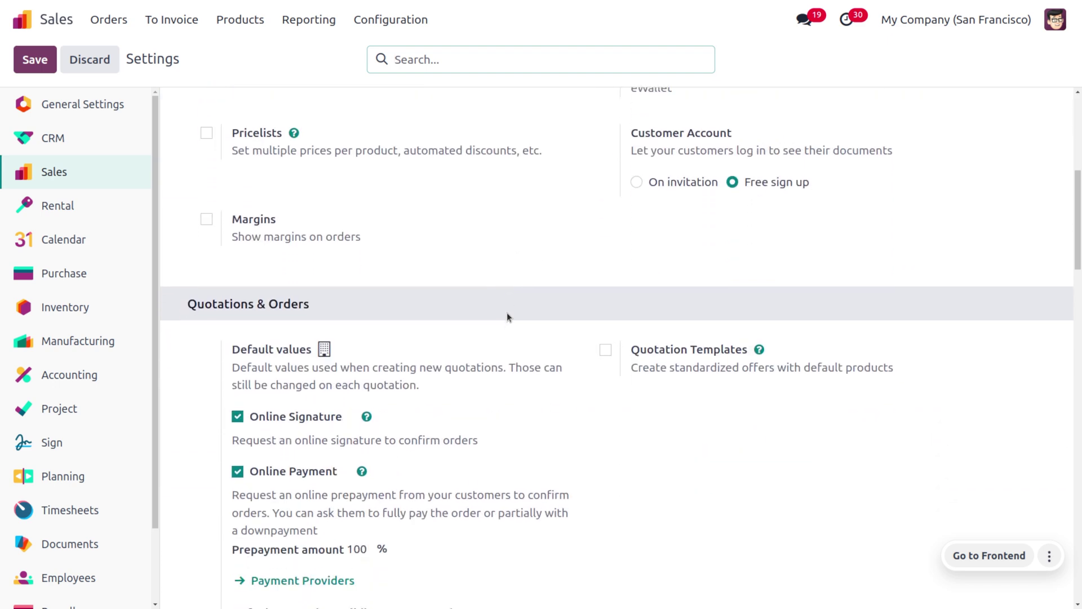
scroll(507, 318, "down", 1)
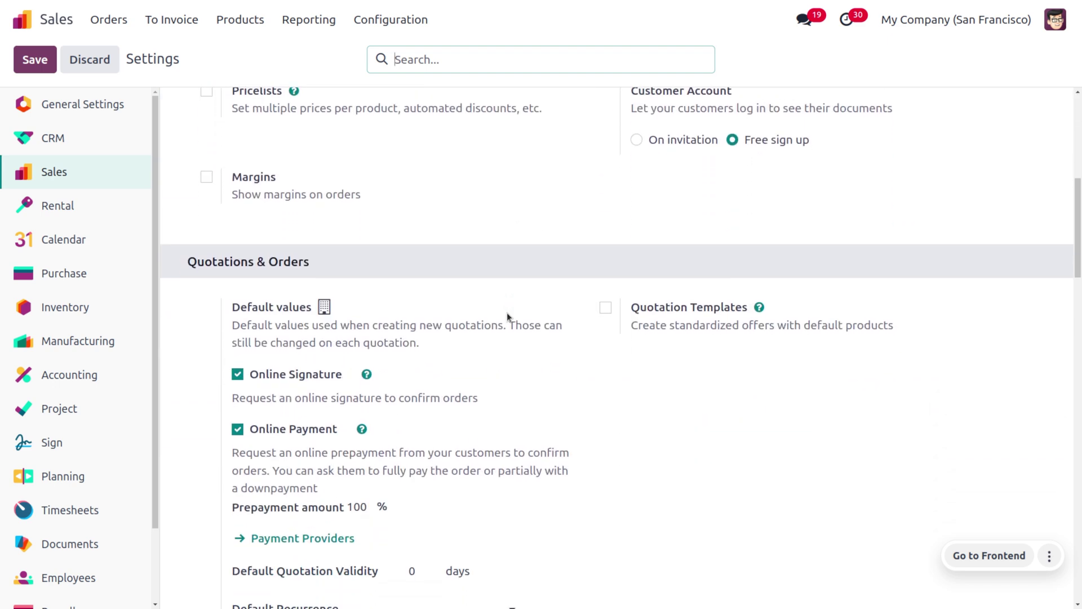
scroll(507, 314, "down", 3)
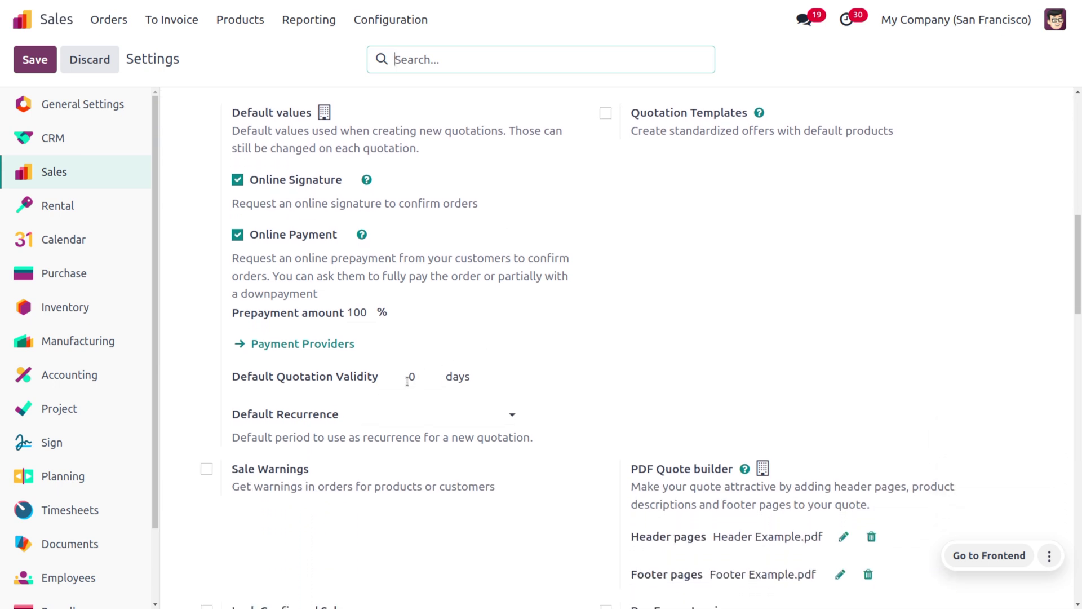
mouse_move(419, 382)
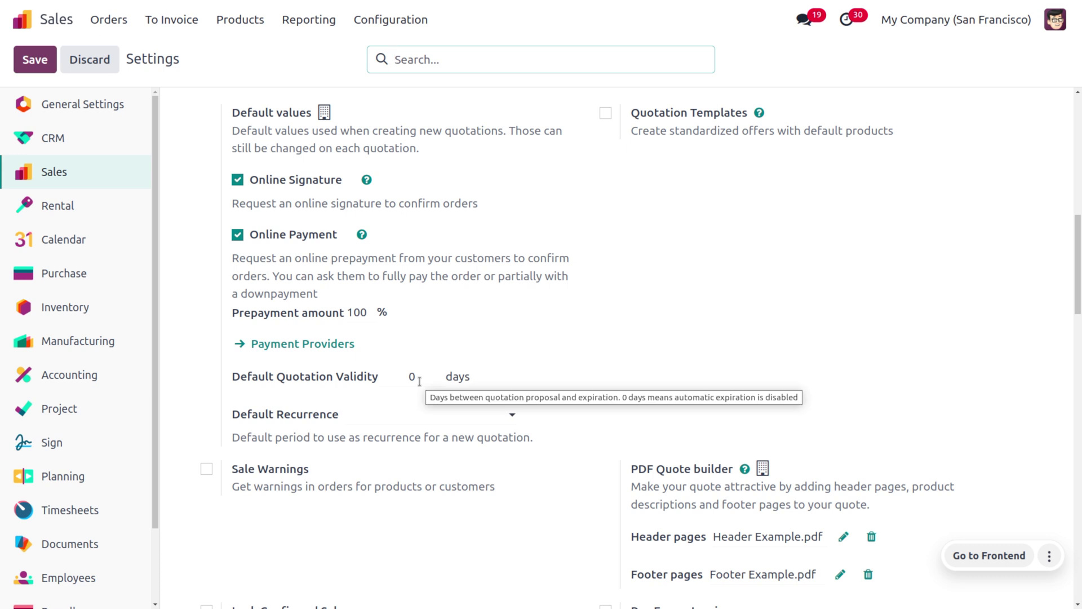
double_click(420, 382)
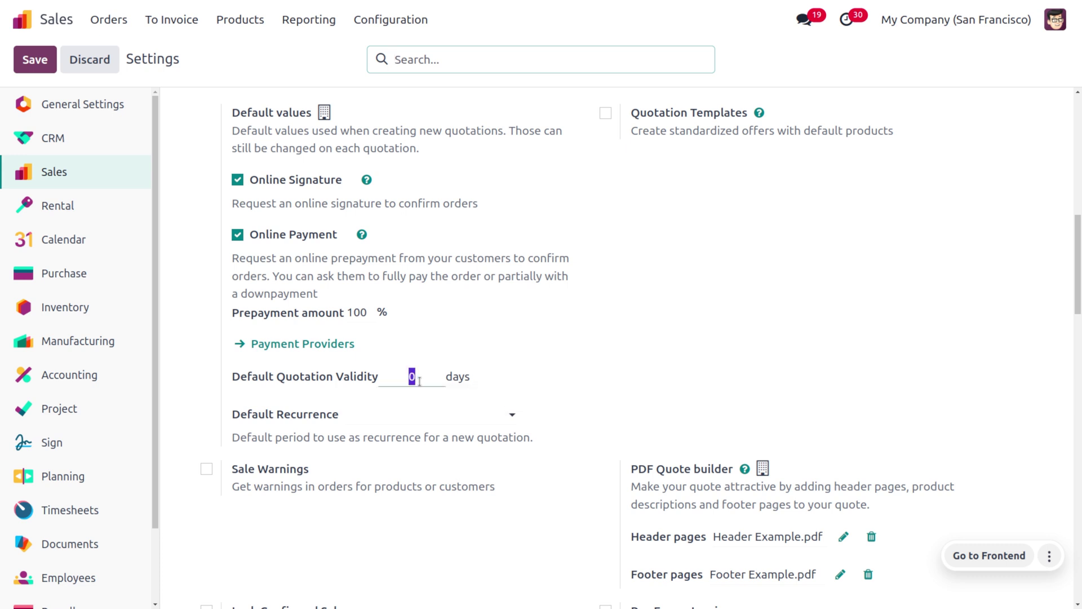
key("BackSpace")
type("30")
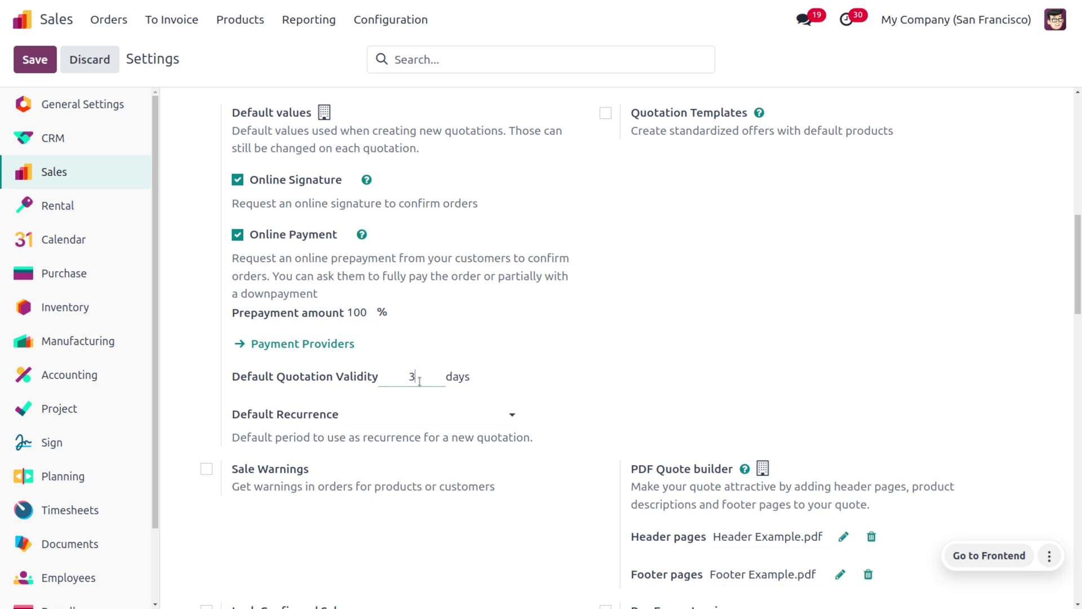
left_click(42, 68)
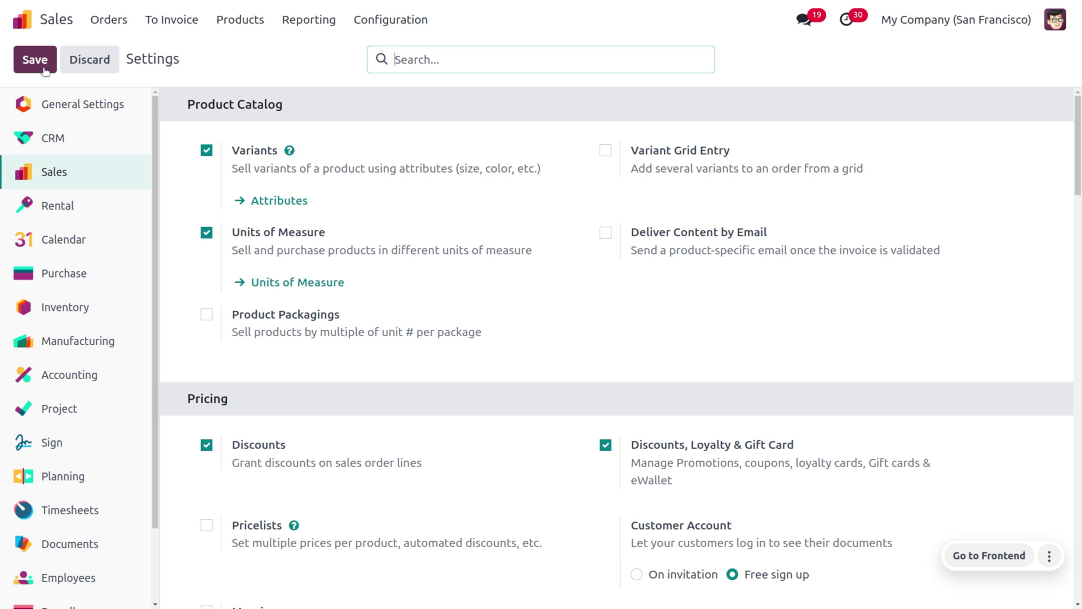
- Create a new quotation from the Quotations list, with expiration pre-filled as 02/08/2024
left_click(119, 21)
left_click(135, 51)
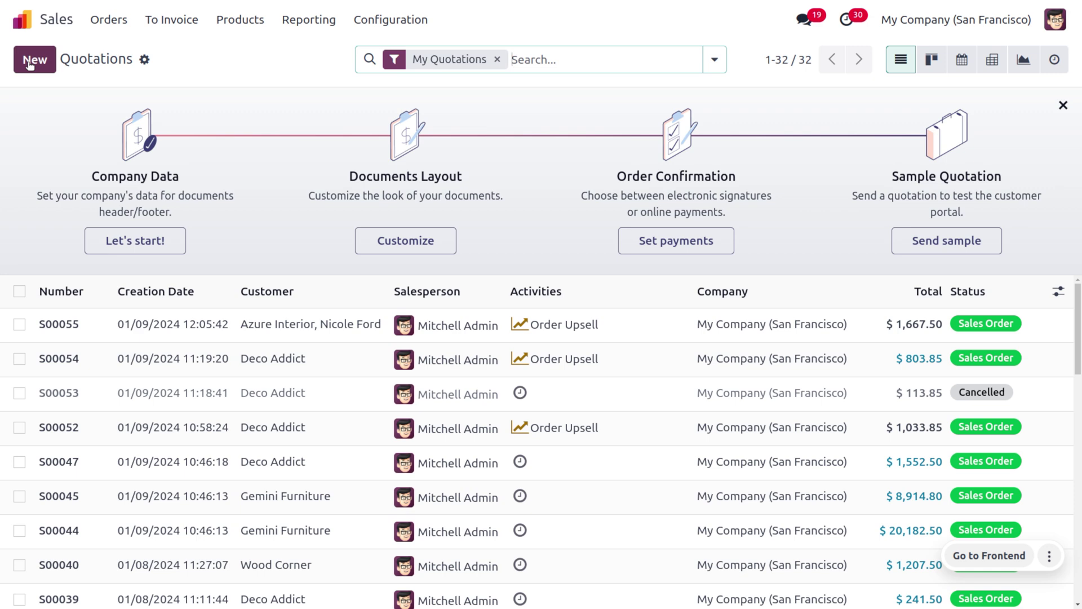
left_click(29, 63)
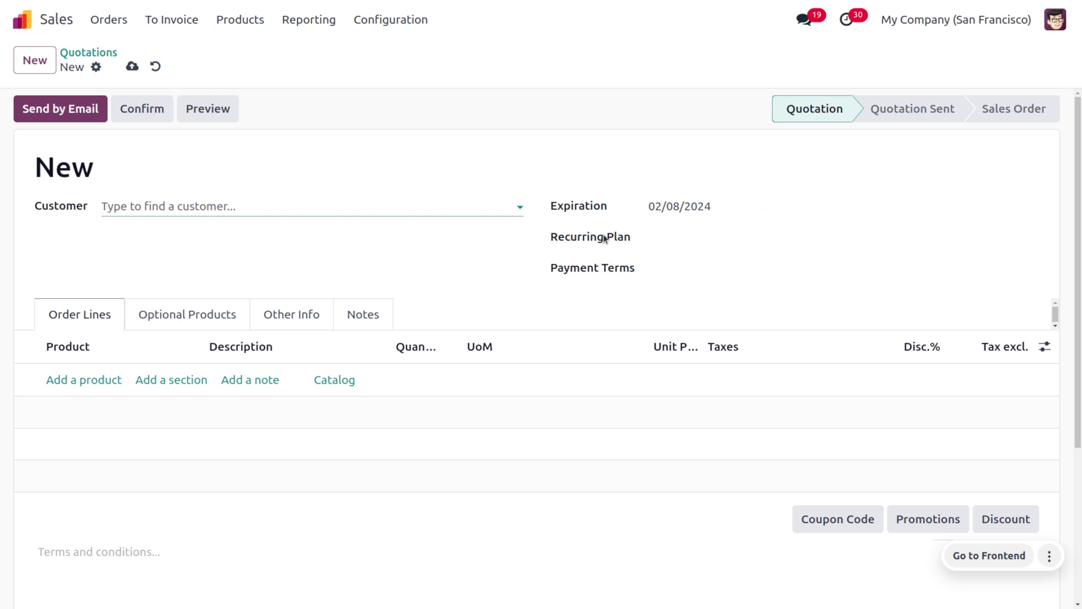
- Set customer Wood Corner and add a [FURN_6666] Acoustic Bloc Screens line at $295.00
left_click(292, 191)
left_click(270, 197)
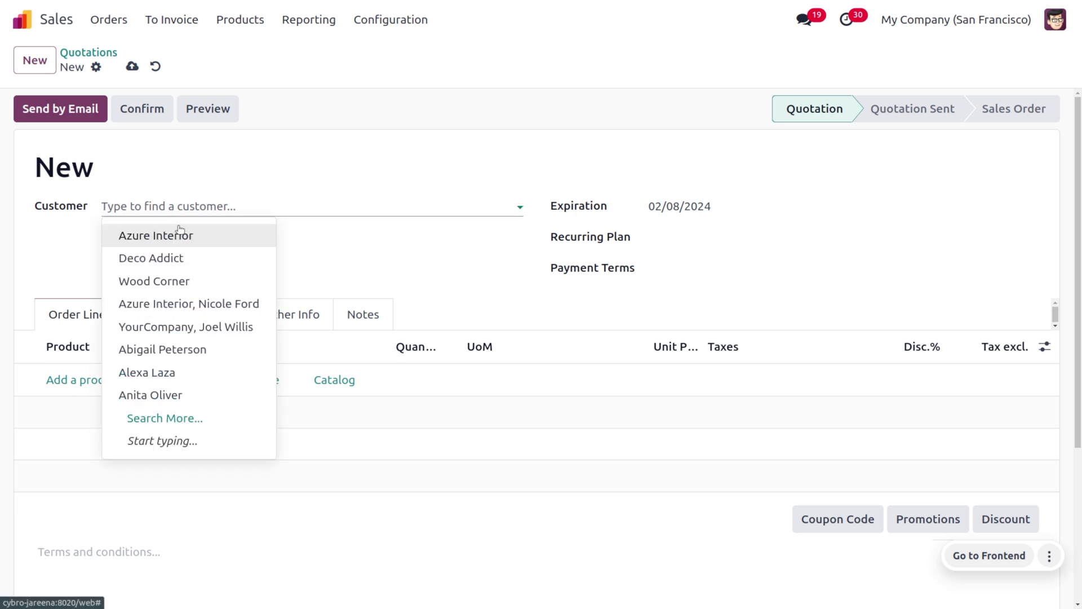
left_click(179, 281)
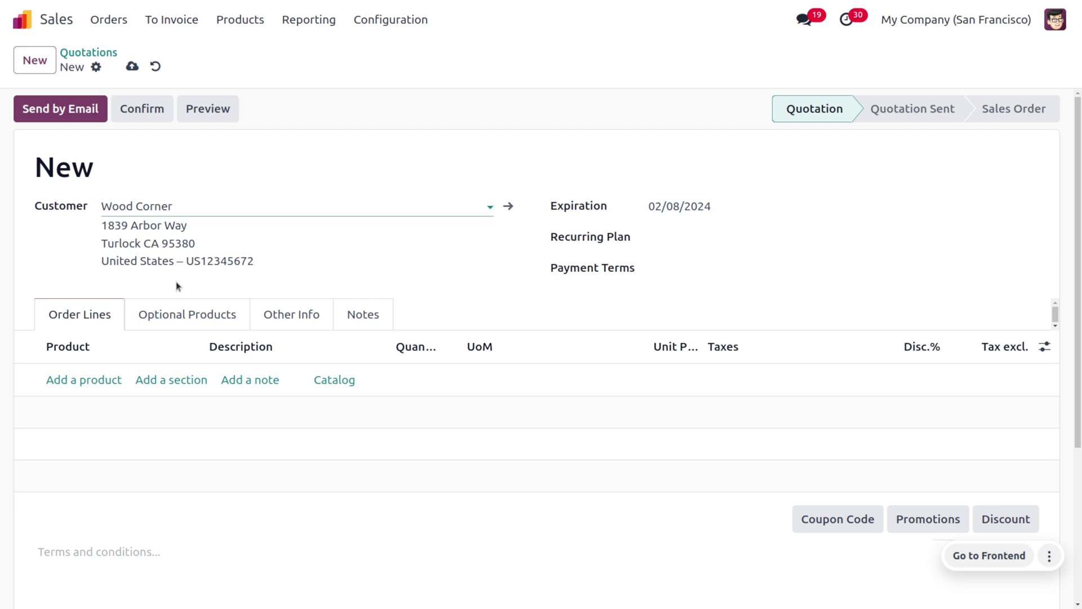
left_click(52, 380)
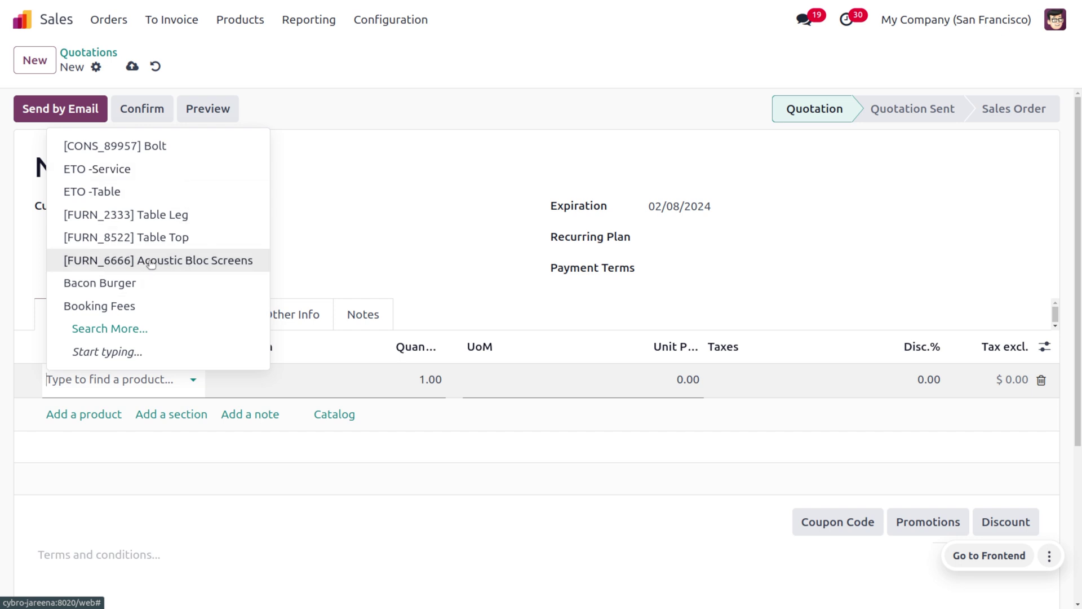
left_click(151, 261)
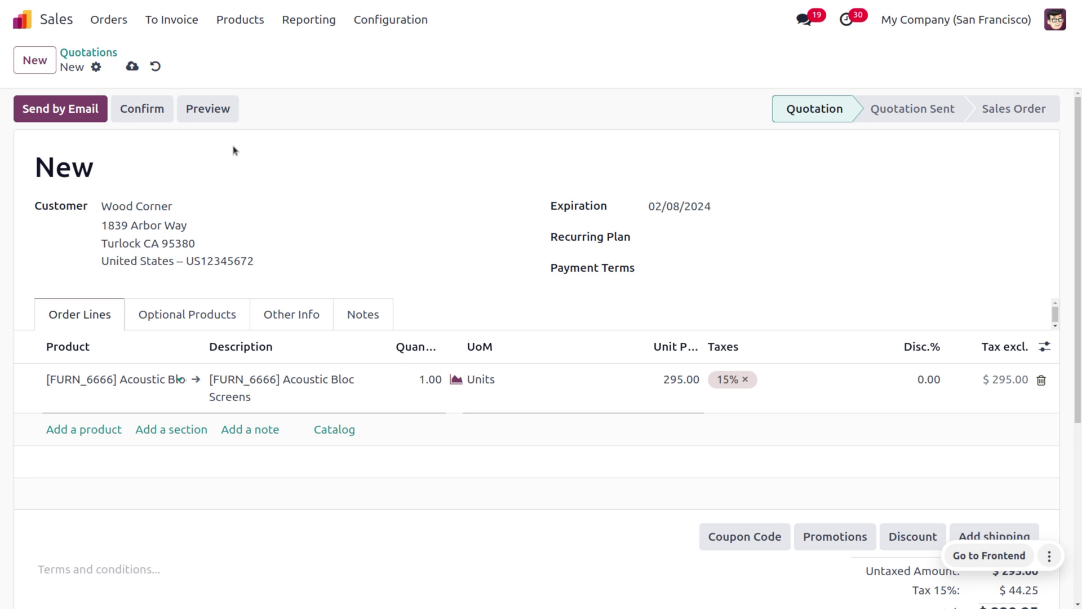
- Enable Quotation Templates, choose Furniture as Default Template, and save the settings
left_click(415, 31)
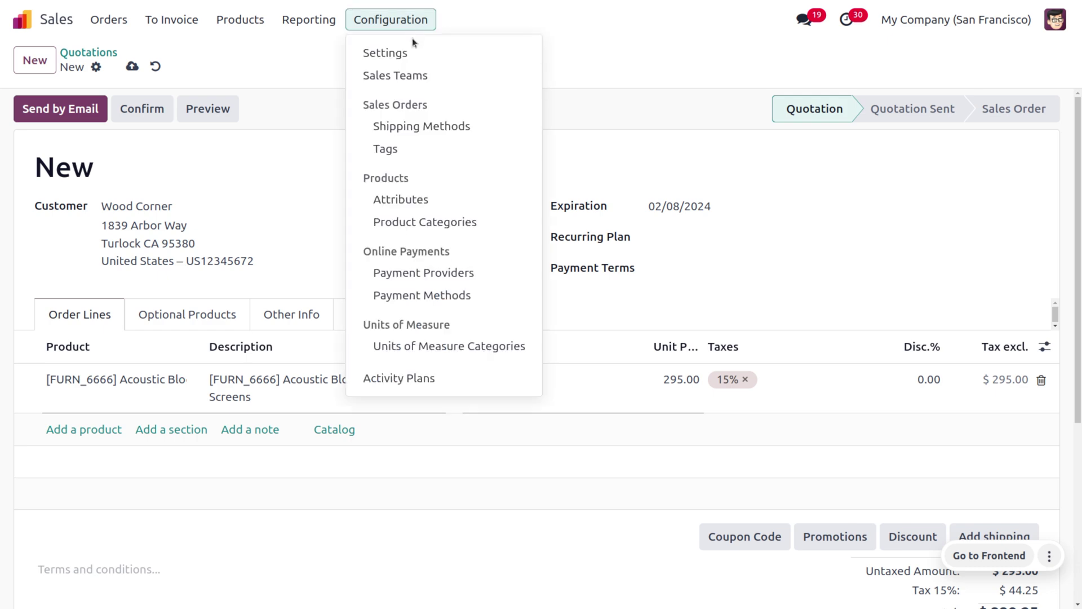
left_click(413, 49)
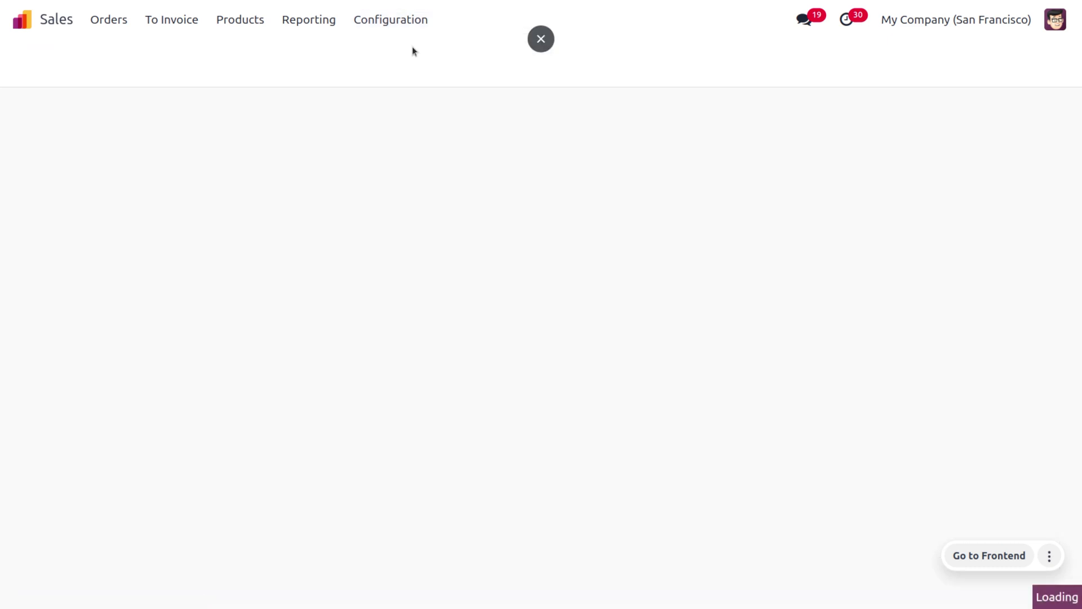
scroll(543, 431, "down", 8)
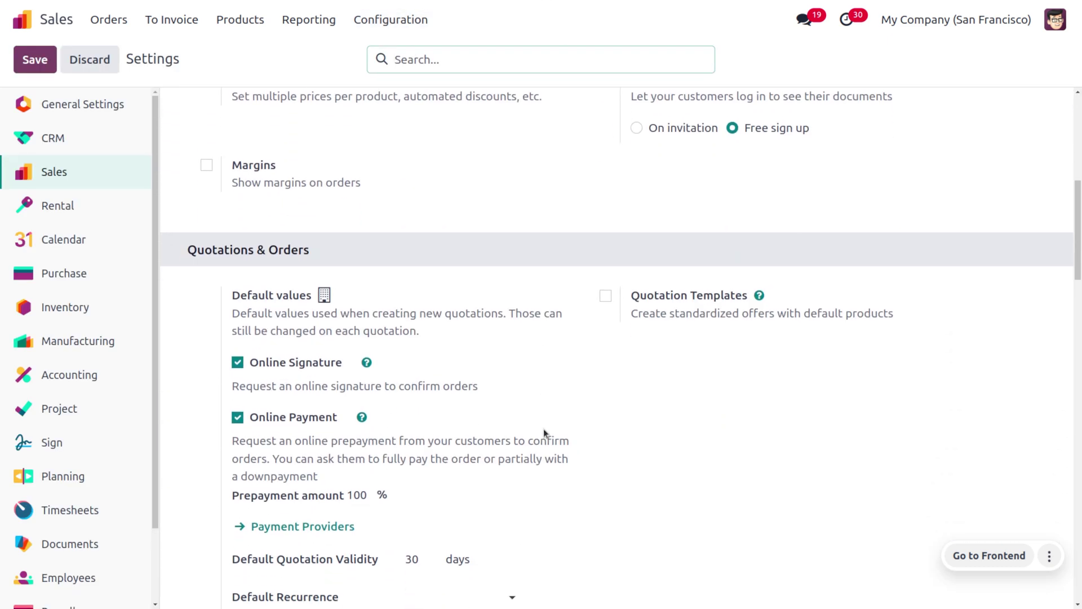
left_click(606, 293)
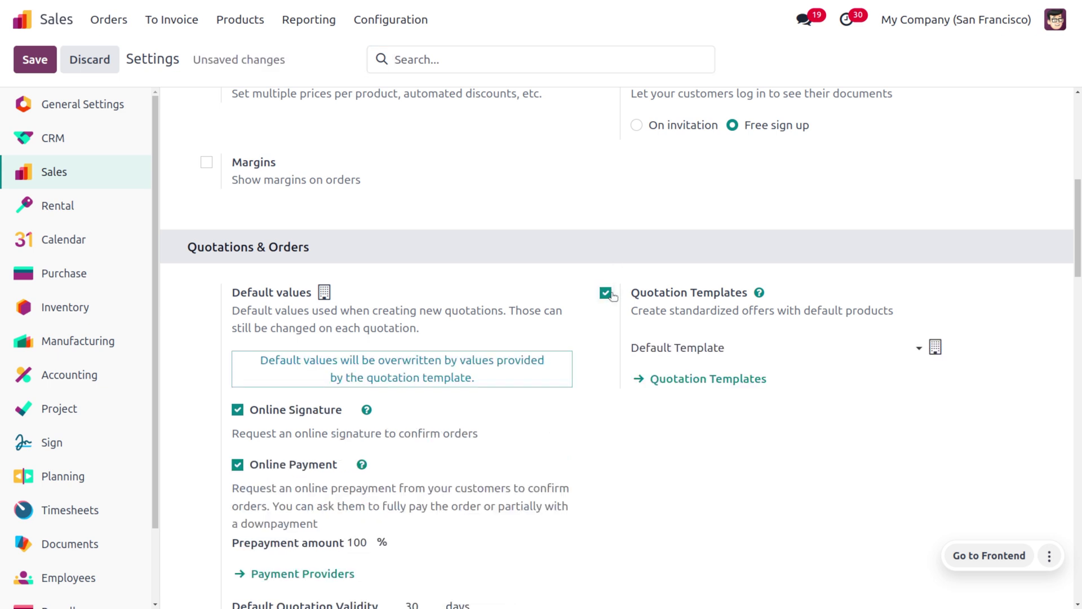
left_click(810, 353)
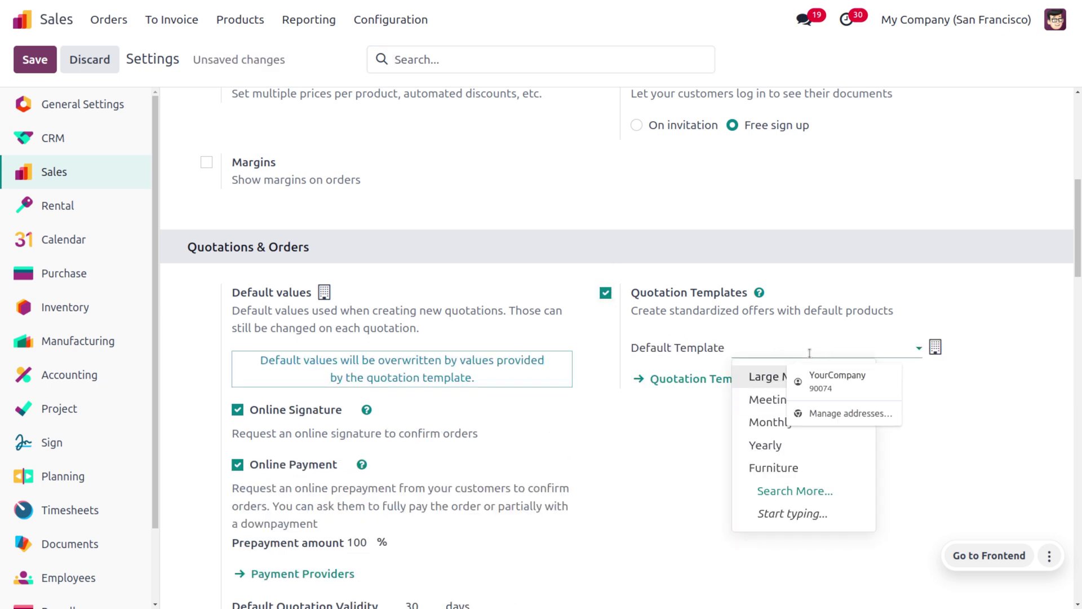
left_click(771, 468)
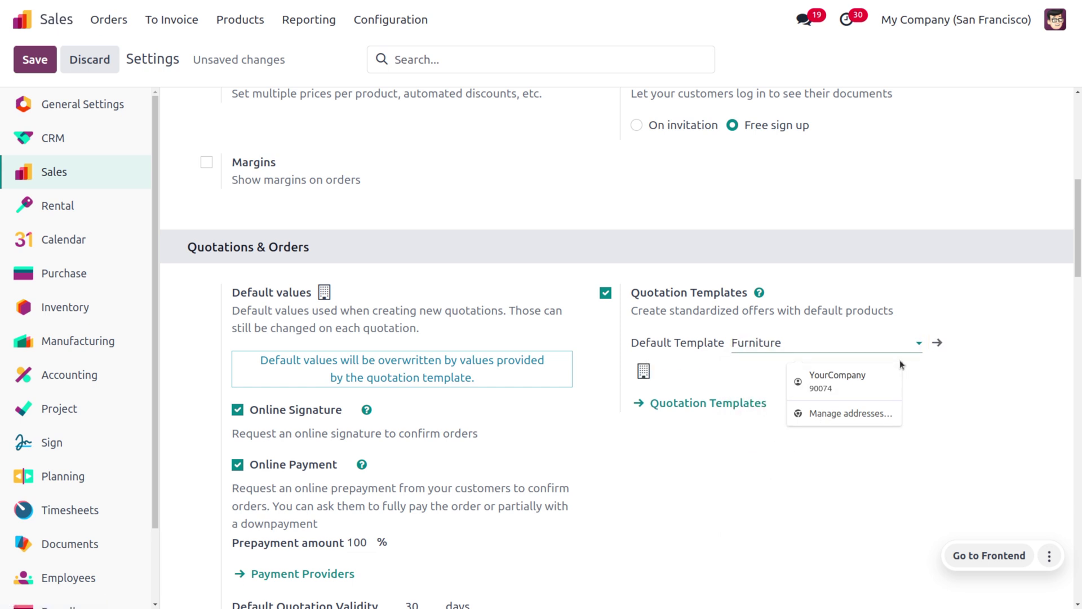
left_click(939, 344)
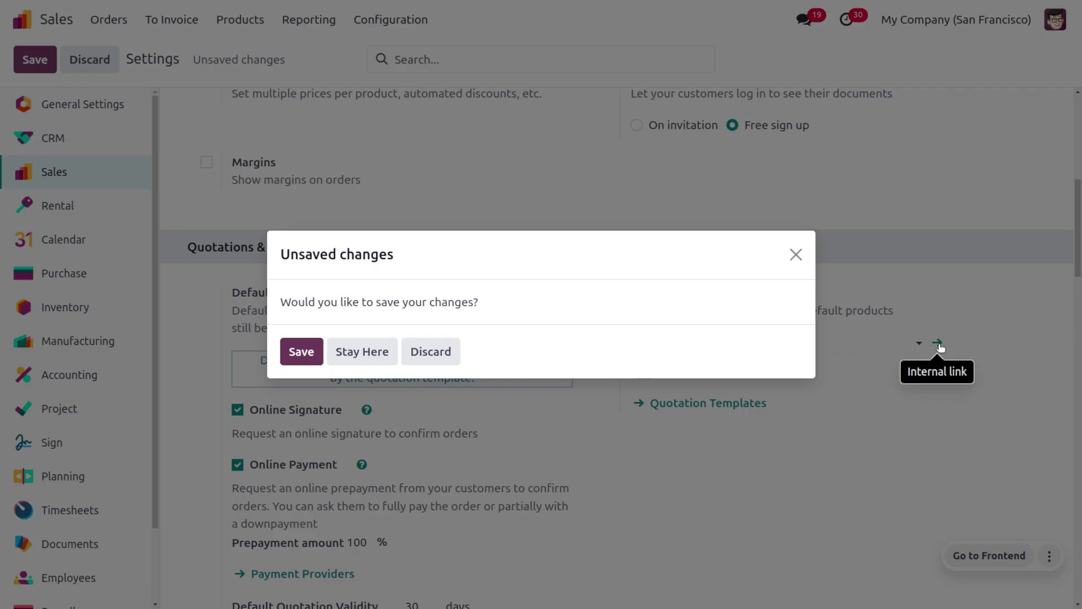
left_click(310, 350)
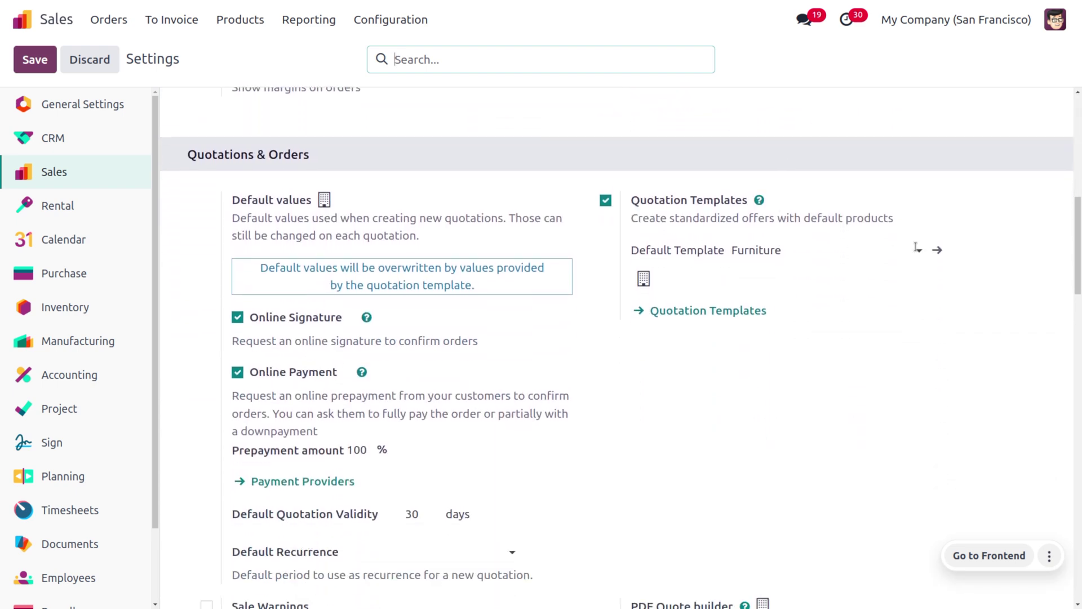
- Review the Furniture template's 10-day validity and its four product lines, including Office Chair and Table
left_click(938, 252)
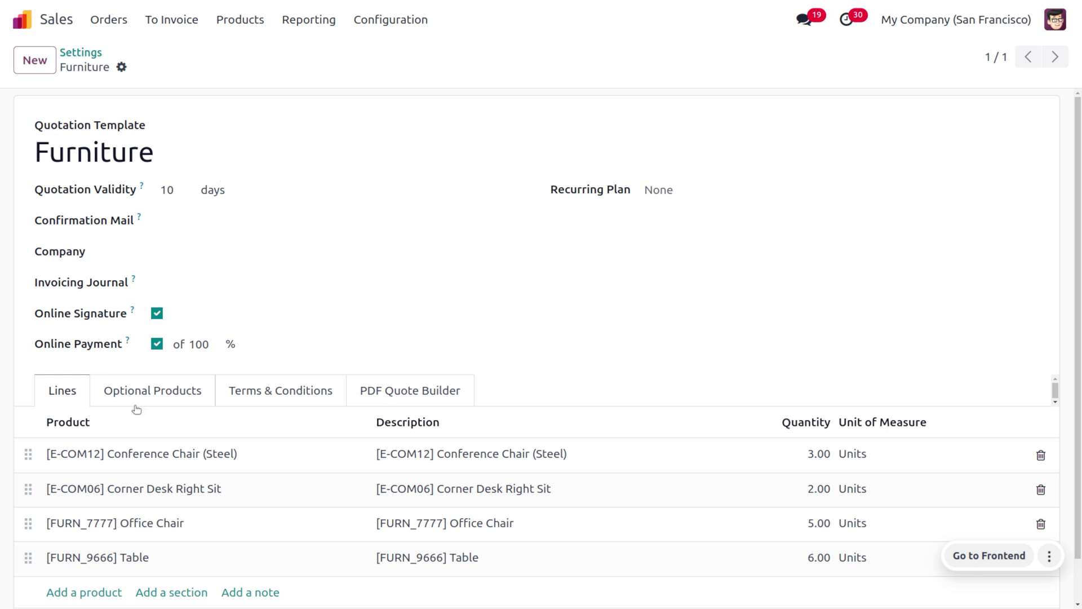
scroll(139, 417, "down", 1)
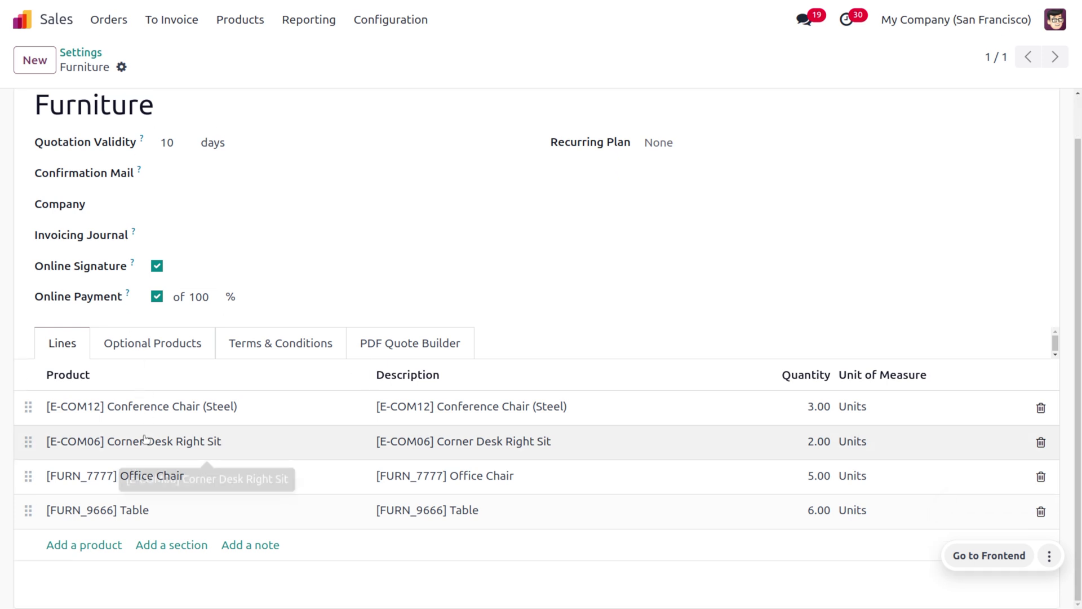
scroll(145, 439, "up", 1)
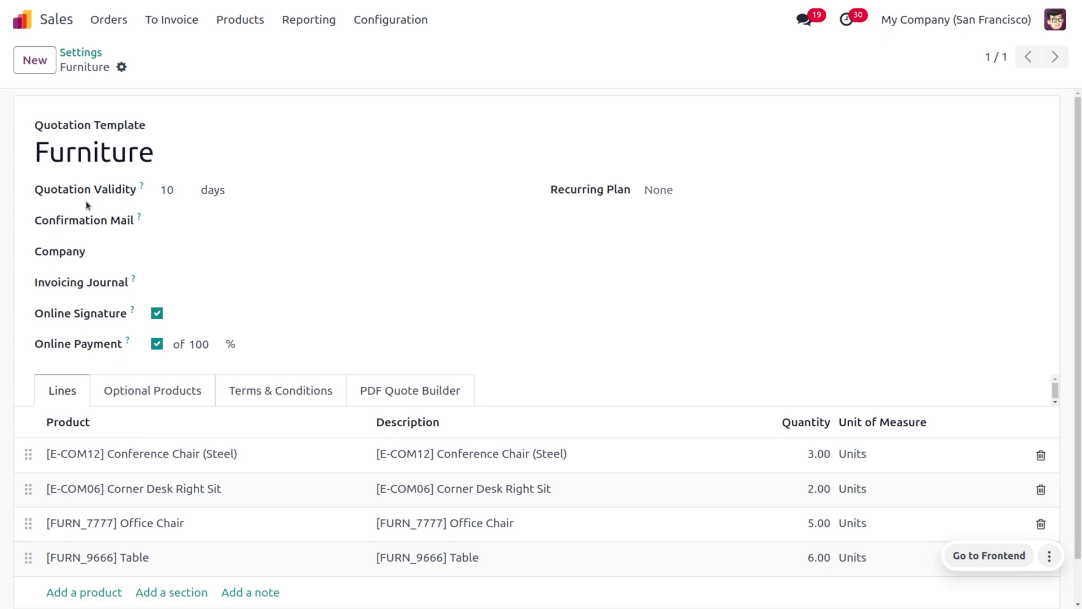
- Open quotation S00056 for Wood Corner and apply the Furniture quotation template
left_click(101, 27)
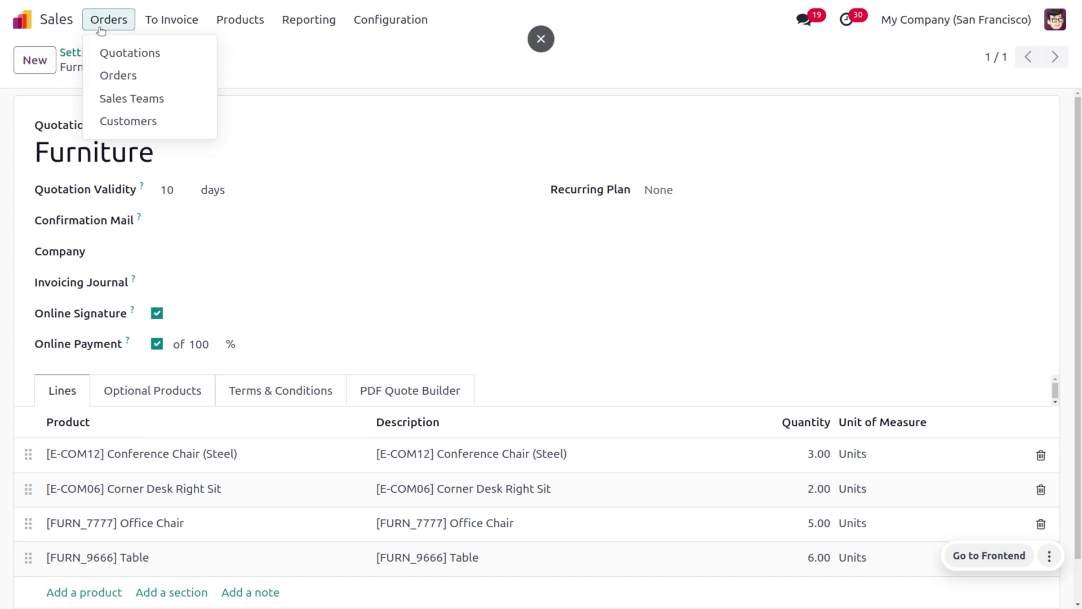
left_click(123, 50)
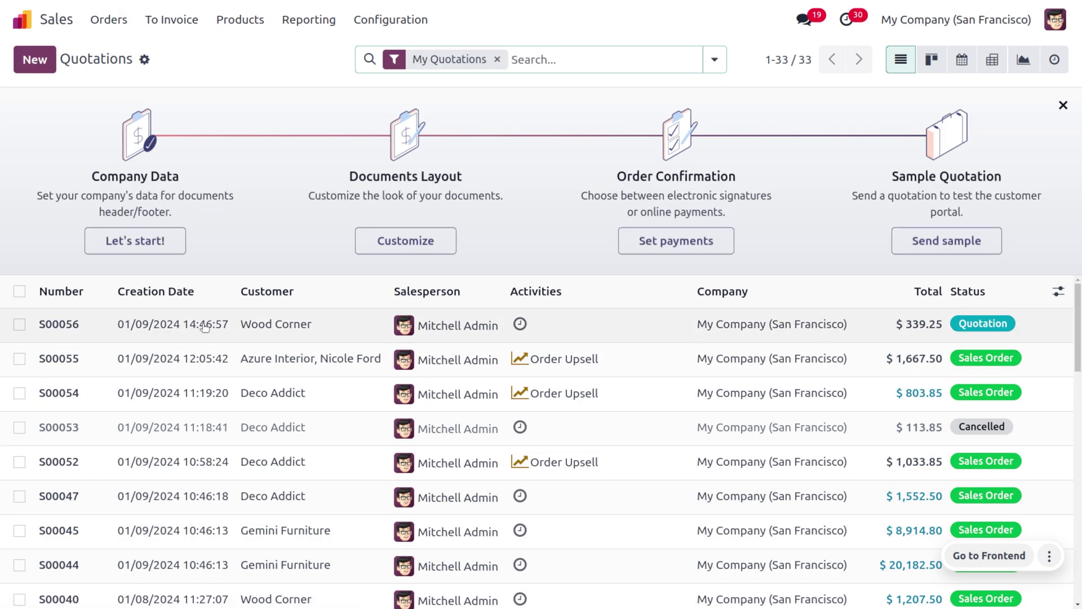
left_click(508, 324)
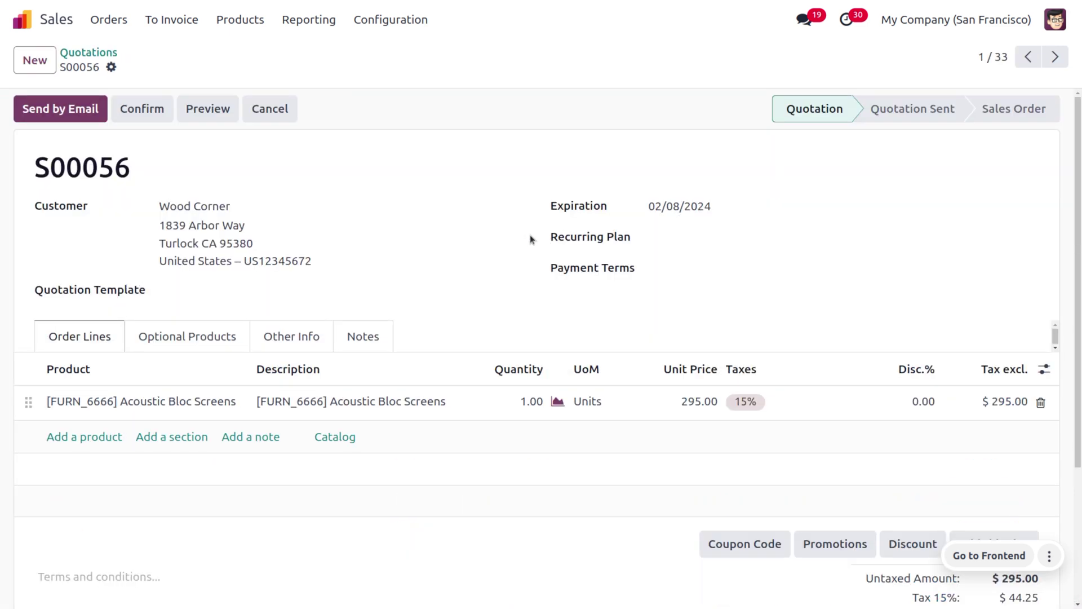
left_click(196, 296)
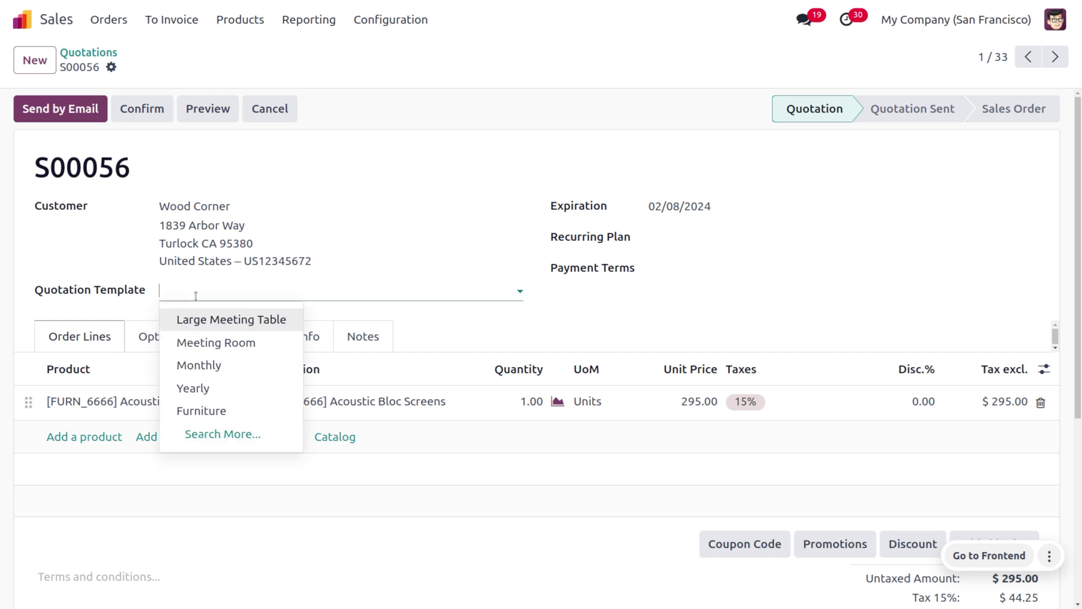
left_click(199, 411)
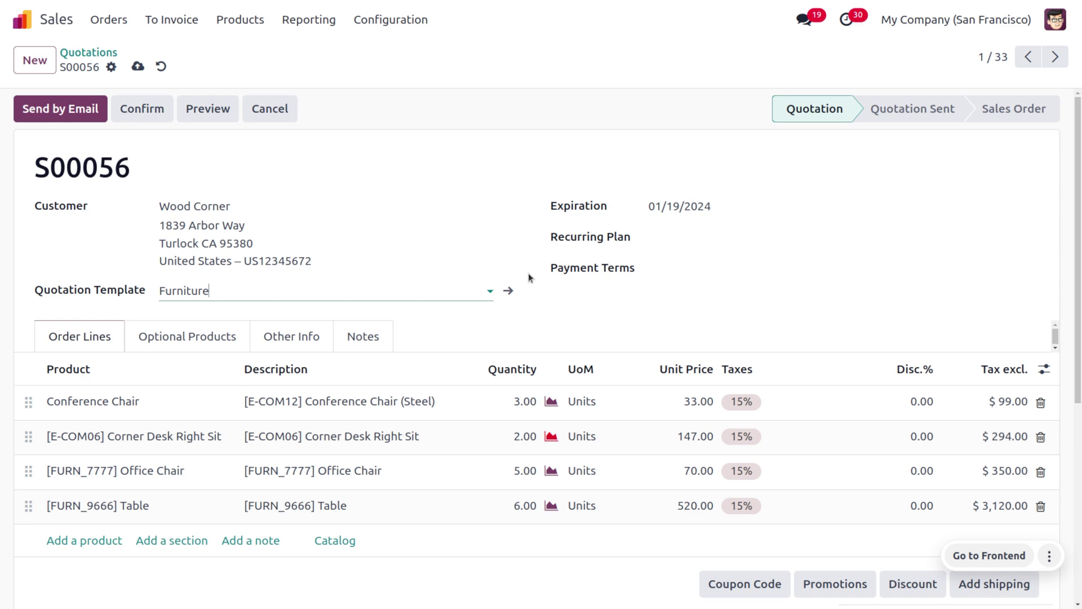
- Add Acoustic Bloc Screens back to S00056, save, and confirm it as a sales order
left_click(81, 546)
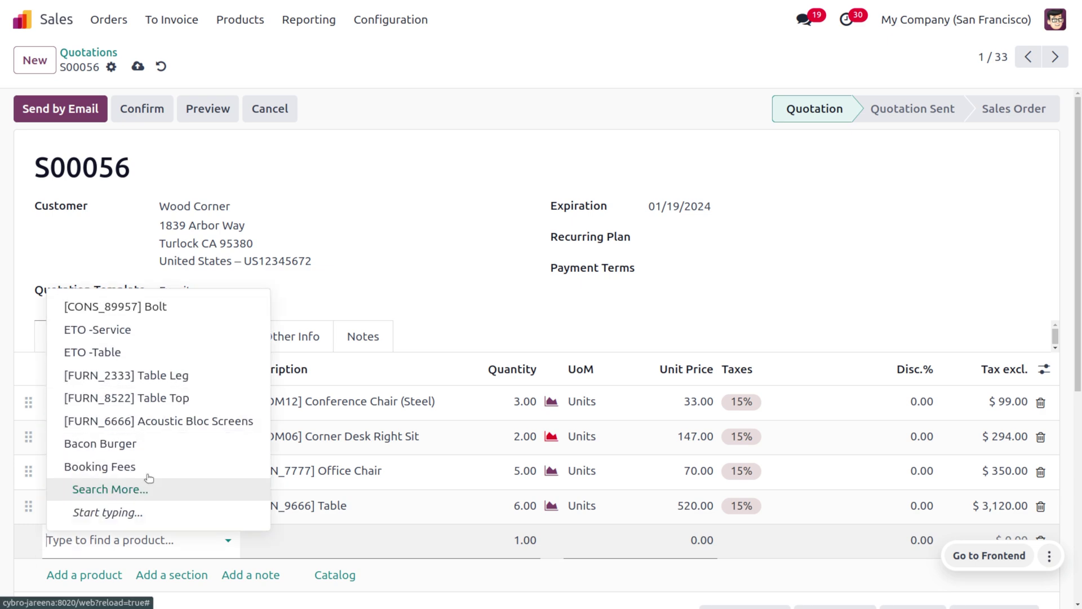
left_click(203, 424)
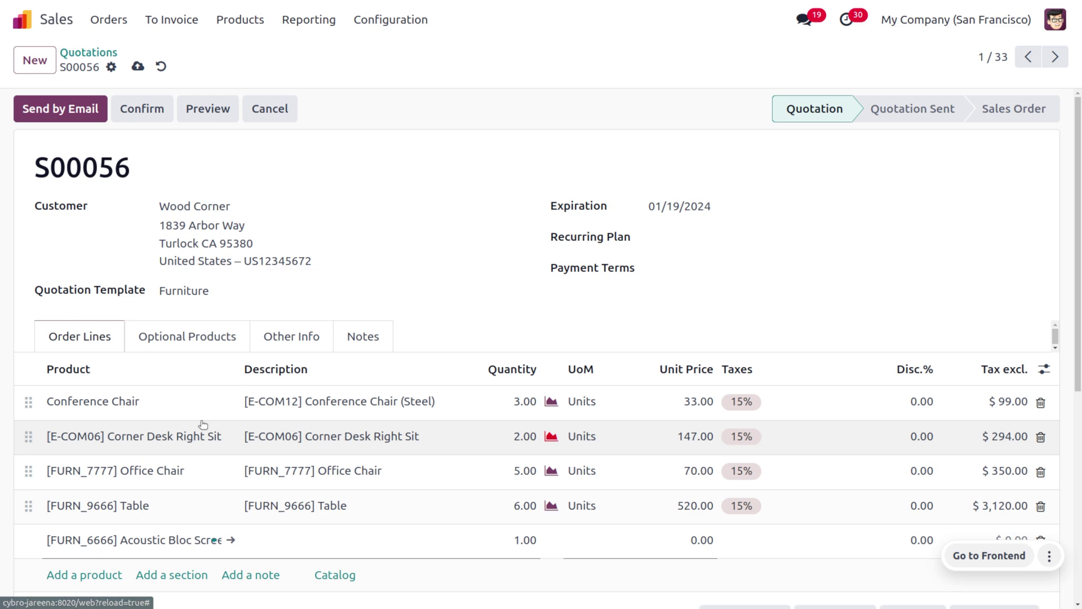
left_click(133, 68)
left_click(157, 111)
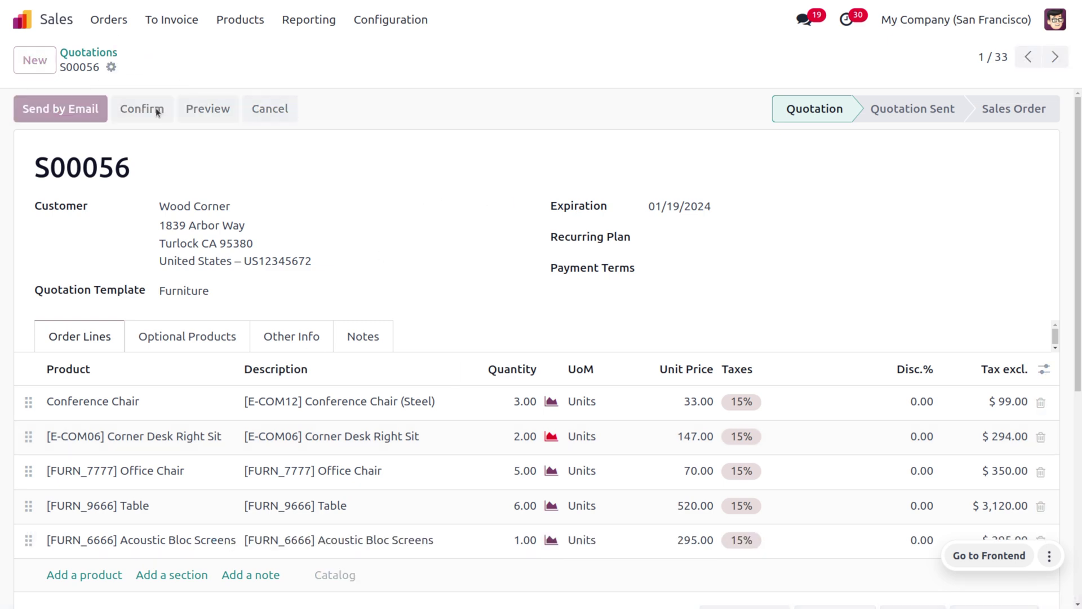